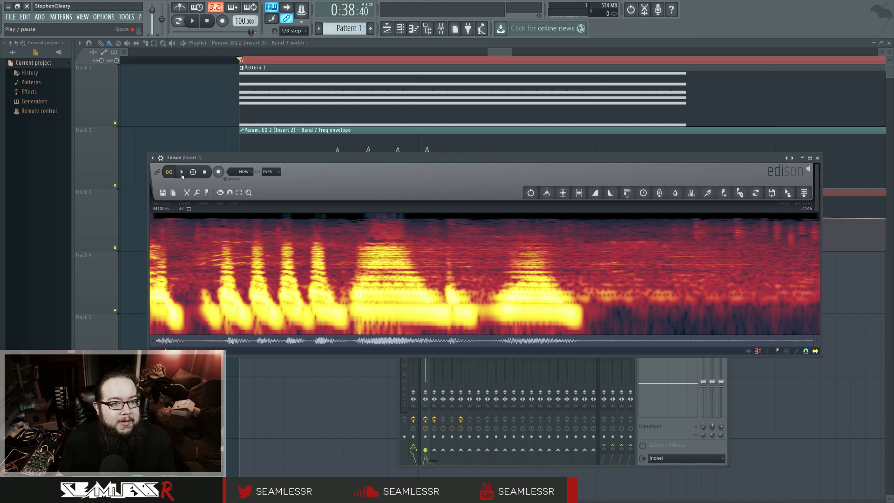
- Play the recorded sample in Edison and the project to compare them, and close the sample editor
left_click(181, 172)
left_click(207, 20)
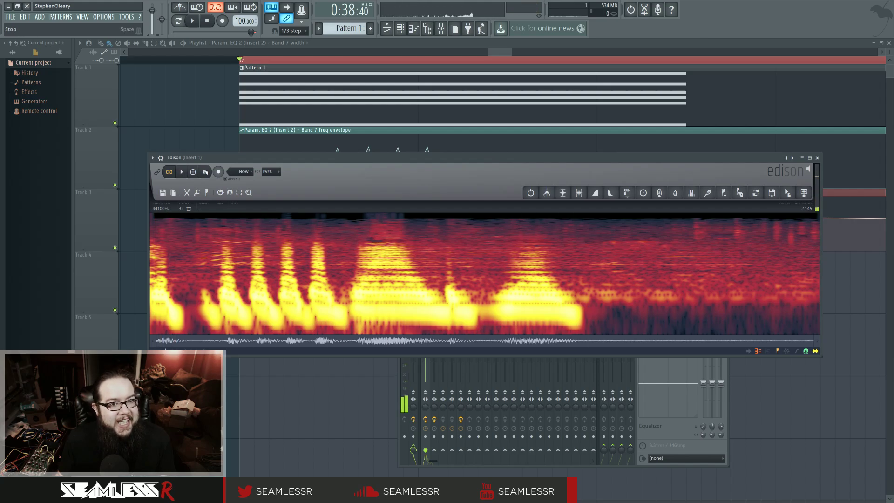
left_click(190, 25)
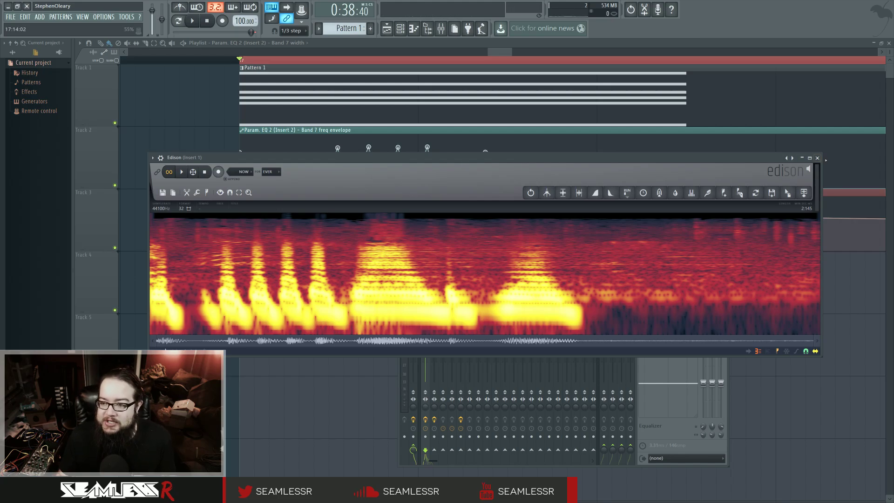
left_click(817, 158)
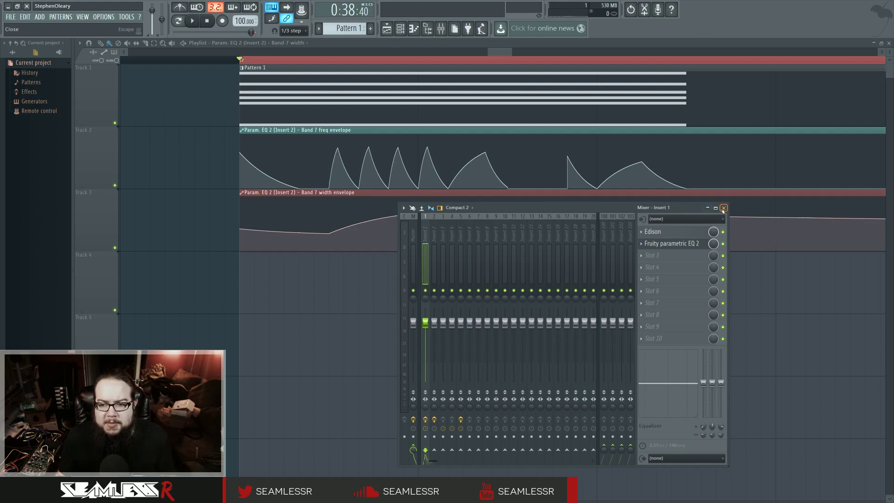
- Check the Insert 2 effect chain, and reopen Edison on Insert 1 to examine the sample's spectrogram before closing it
left_click(434, 233)
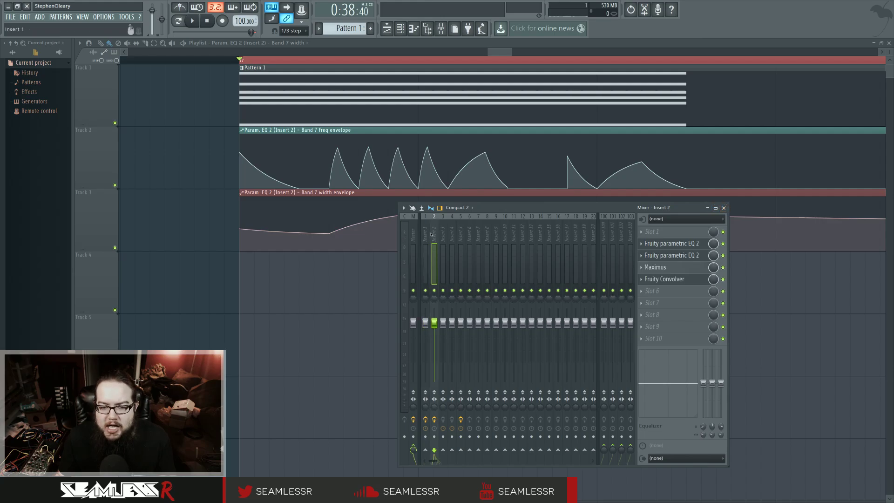
left_click(428, 233)
left_click(659, 233)
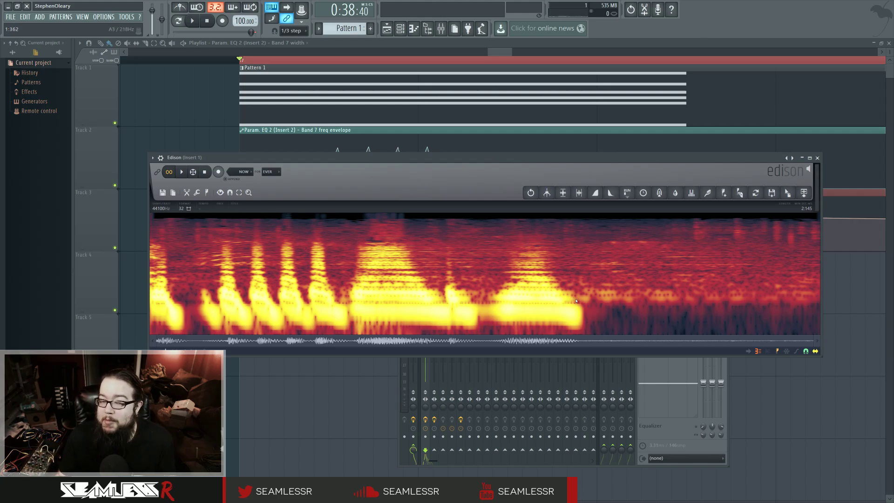
left_click(817, 158)
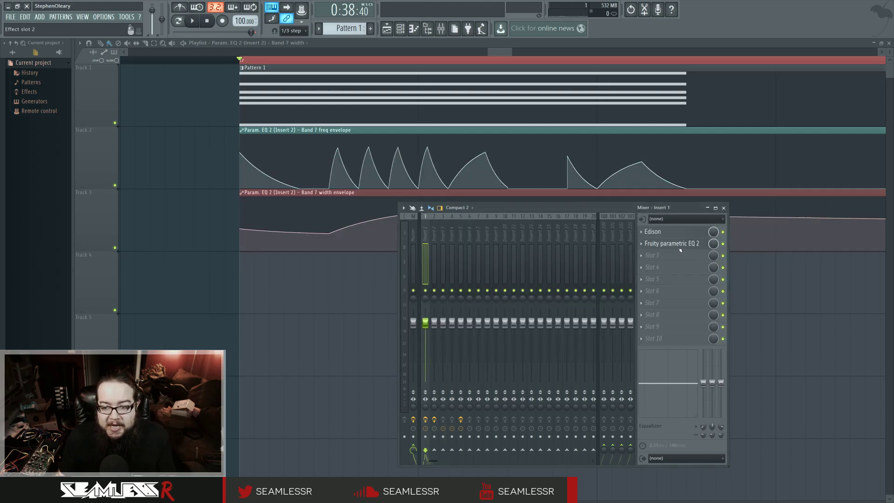
- Open the first Fruity parametric EQ 2 on Insert 2 and watch its filter movement during playback
left_click(434, 238)
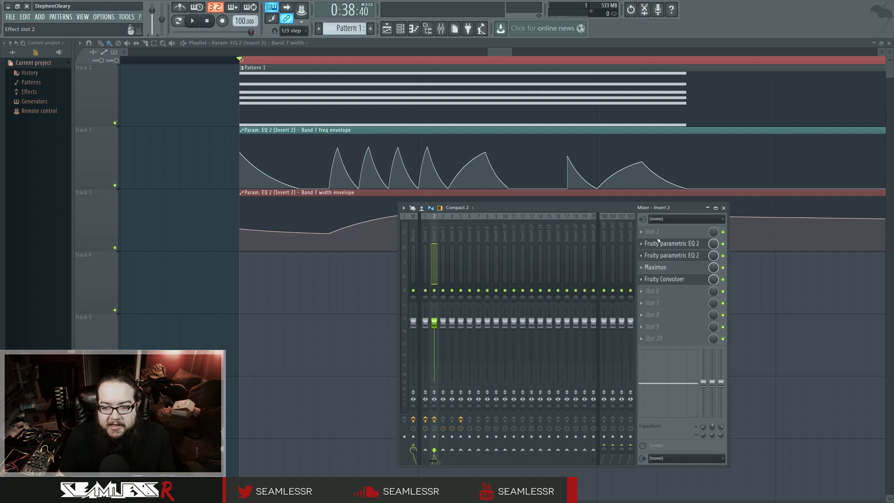
left_click(664, 243)
key("space")
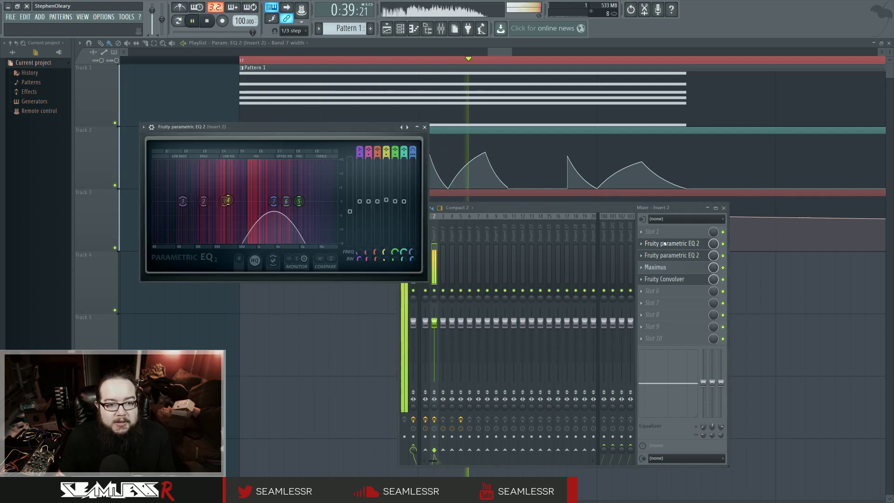
key("space")
- Open the second Fruity parametric EQ 2 on Insert 2 and watch its low-pass band 7 during playback
left_click(674, 255)
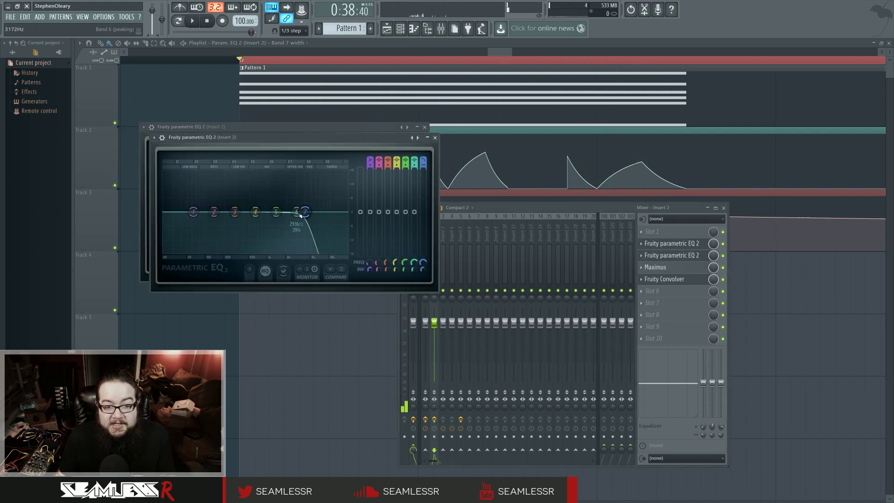
key("space")
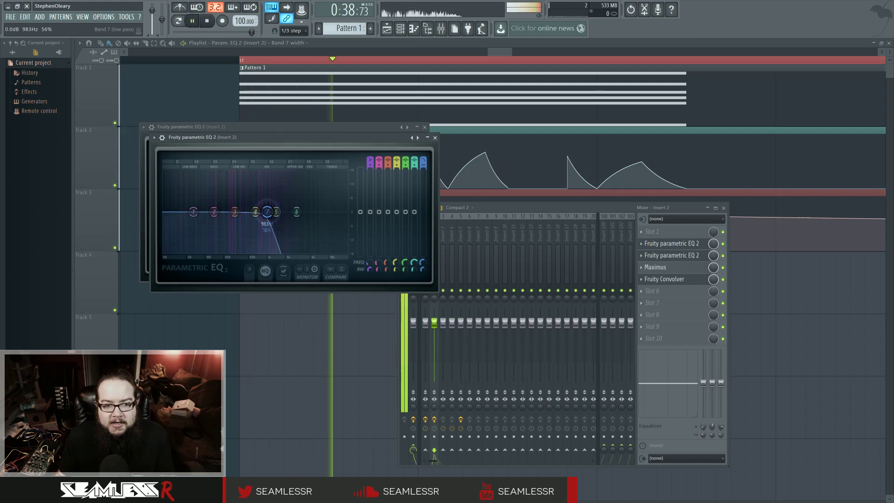
mouse_move(305, 212)
left_mouse_down()
mouse_move(343, 213)
mouse_move(299, 212)
left_mouse_up()
key("space")
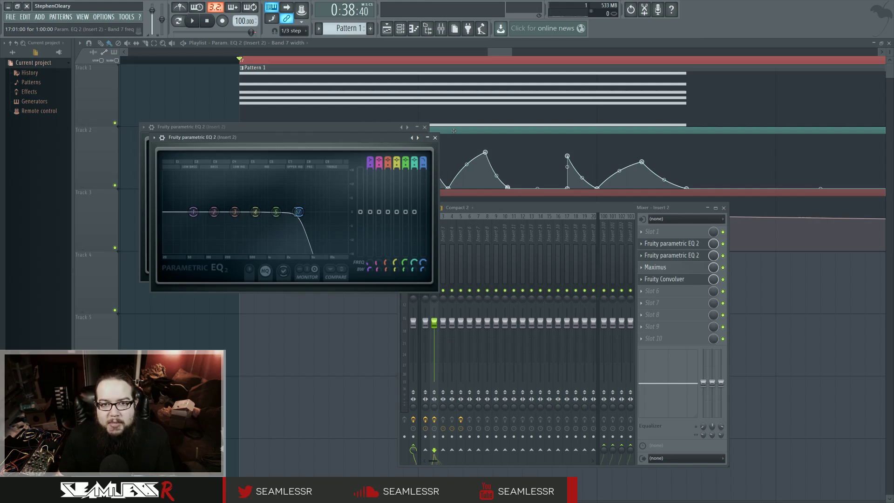
- Inspect the settings of the Band 7 freq automation clip during playback, and close them
double_click(454, 131)
key("space")
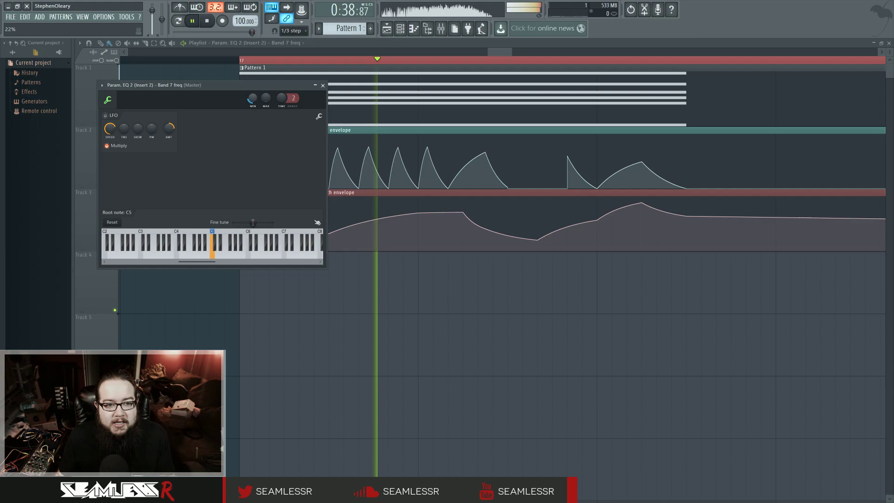
key("space")
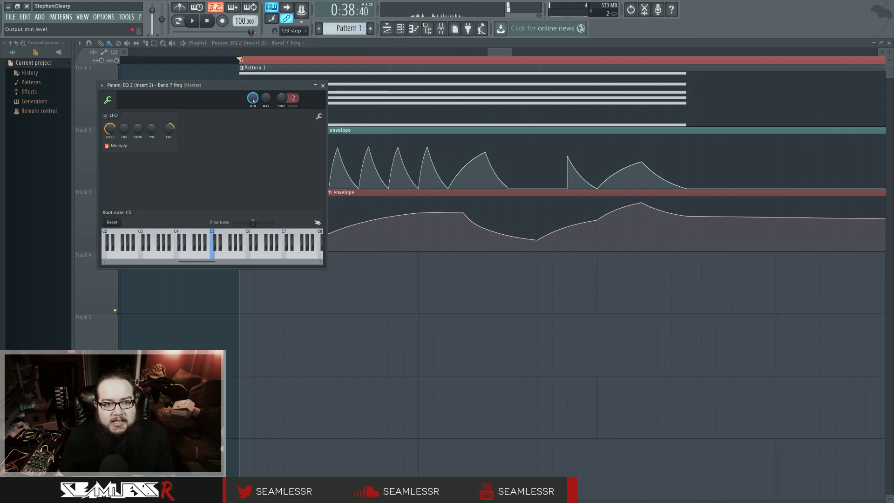
left_click(323, 85)
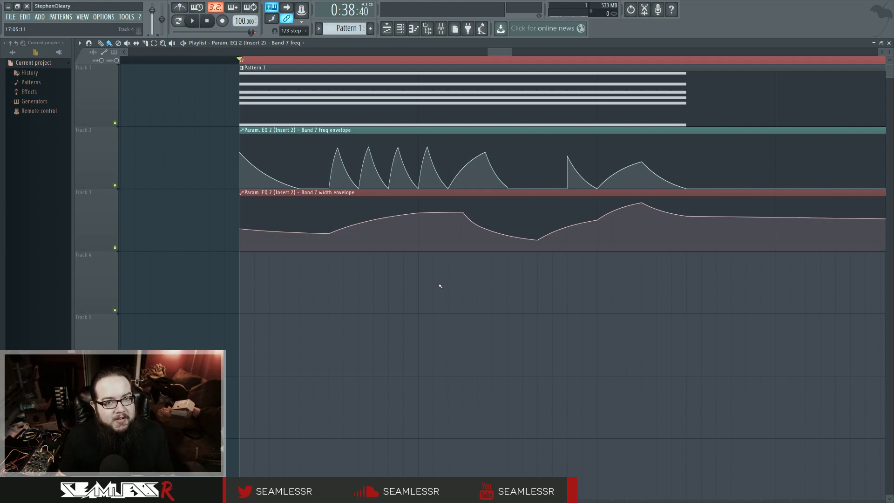
- Show the full automation clips in the playlist and play the loop to follow the Band 7 freq envelope
mouse_move(534, 229)
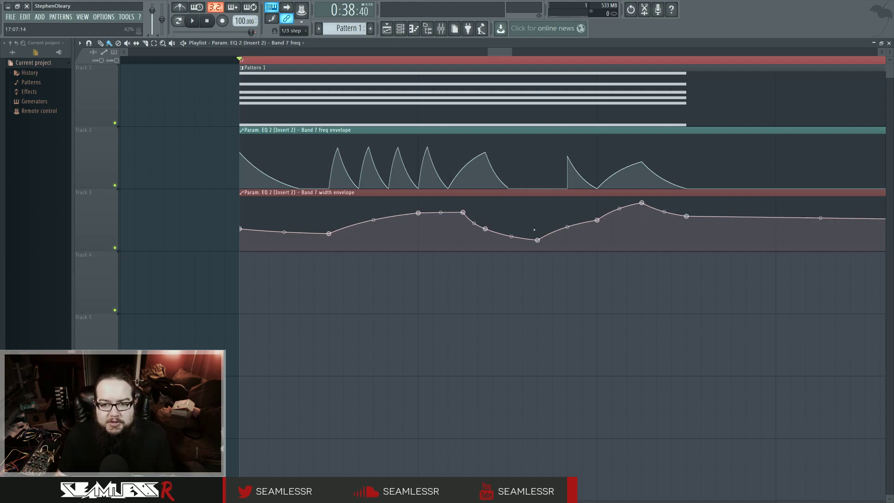
scroll(494, 259, "down", 3)
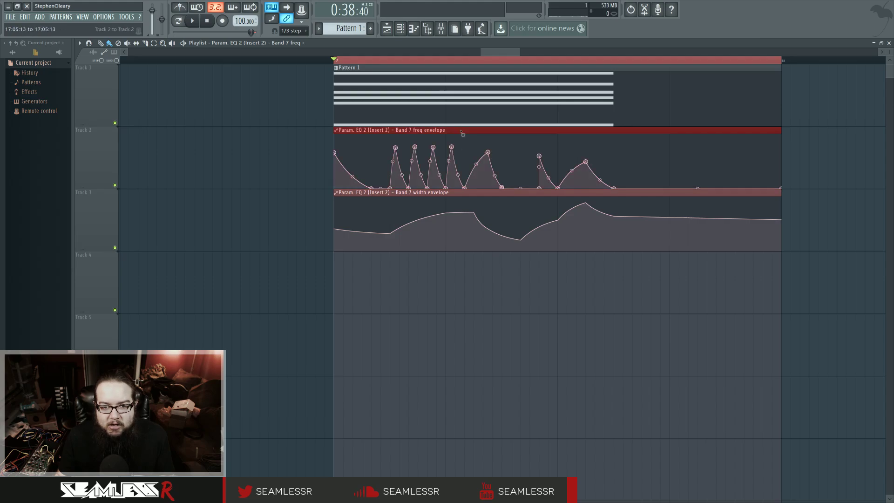
key("space")
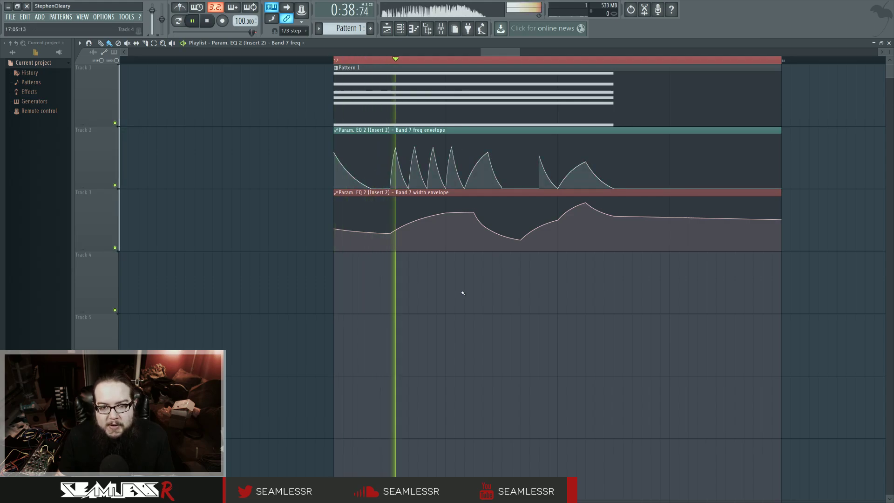
key("space")
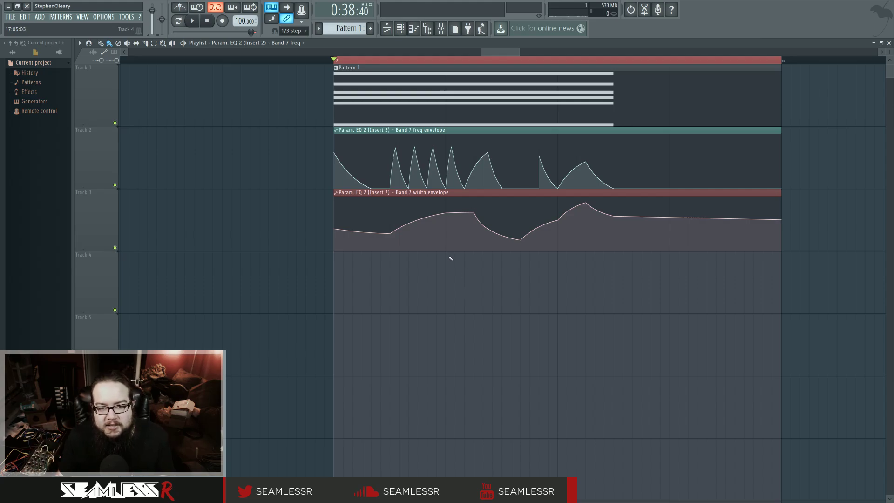
mouse_move(453, 137)
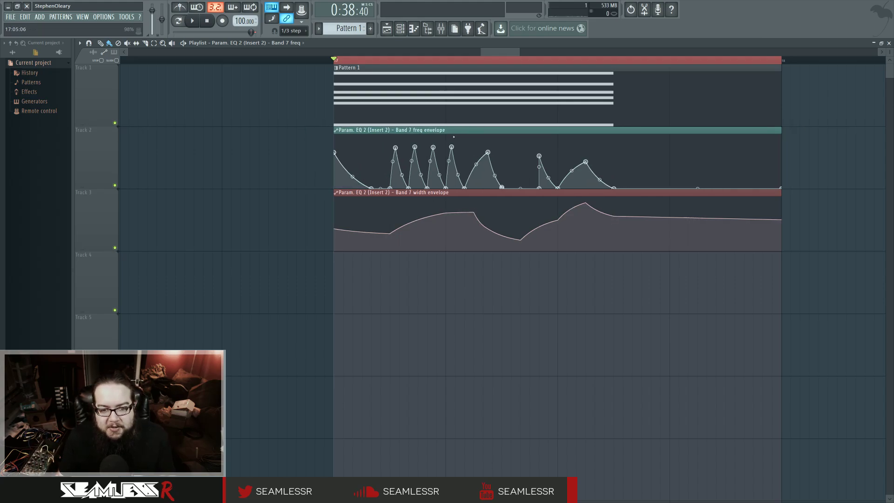
- Select the Band 7 width envelope clip and play the loop to examine its curve
mouse_move(460, 194)
left_mouse_down()
mouse_move(443, 196)
mouse_move(460, 195)
left_mouse_up()
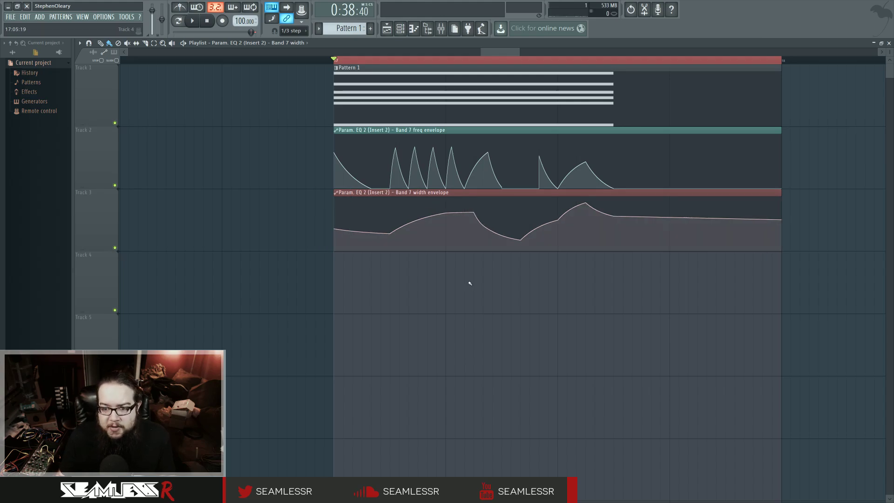
mouse_move(585, 201)
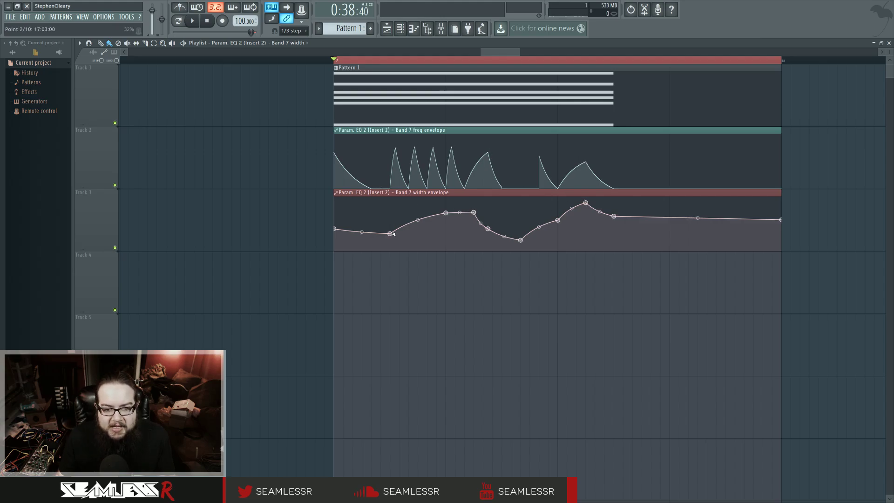
key("space")
key("space")
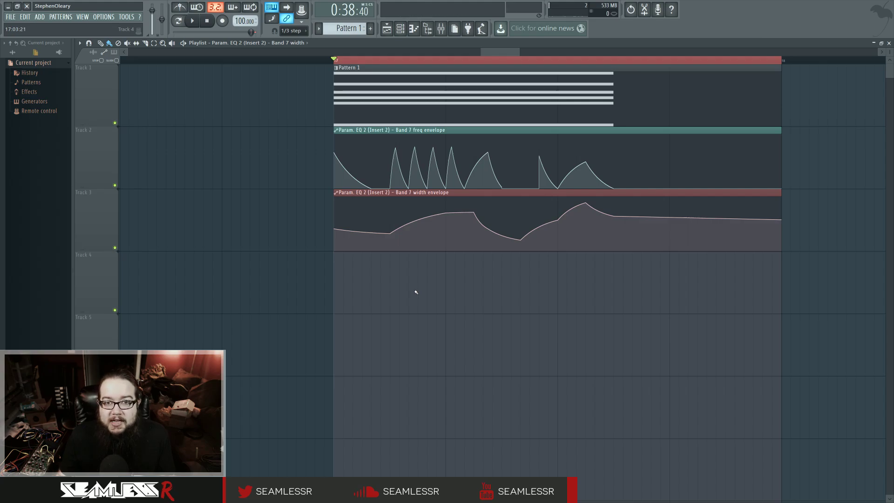
- Lower the second point of the Band 7 width envelope to 1% and audition the result
mouse_move(390, 234)
left_click_drag(390, 233, 390, 251)
key("space")
key("space")
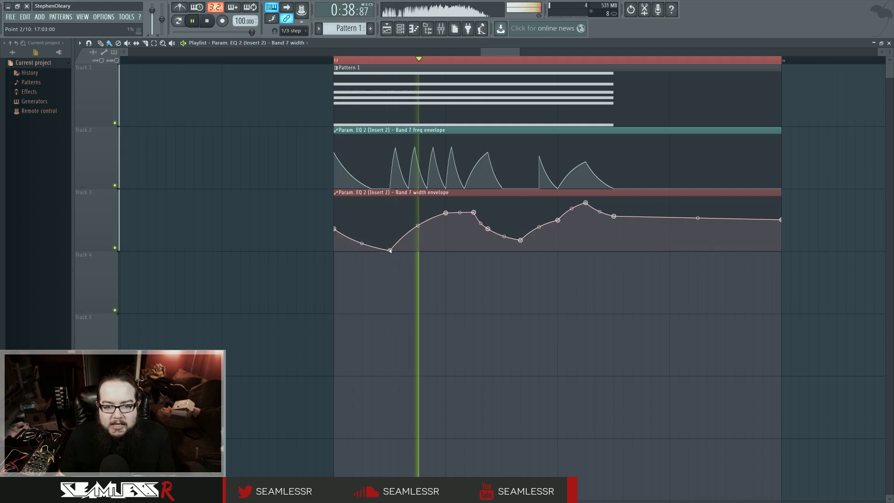
key("space")
key("space")
key("space")
key("space")
key("space")
key("space")
- Raise the first point of the Band 7 width envelope slightly, audition it, and bring the second point back to its earlier height
mouse_move(335, 229)
left_mouse_down()
mouse_move(335, 247)
mouse_move(345, 200)
mouse_move(343, 249)
mouse_move(344, 224)
left_mouse_up()
key("space")
key("space")
key("space")
key("space")
key("space")
key("space")
key("space")
key("space")
key("space")
key("space")
key("space")
key("space")
key("space")
key("space")
key("space")
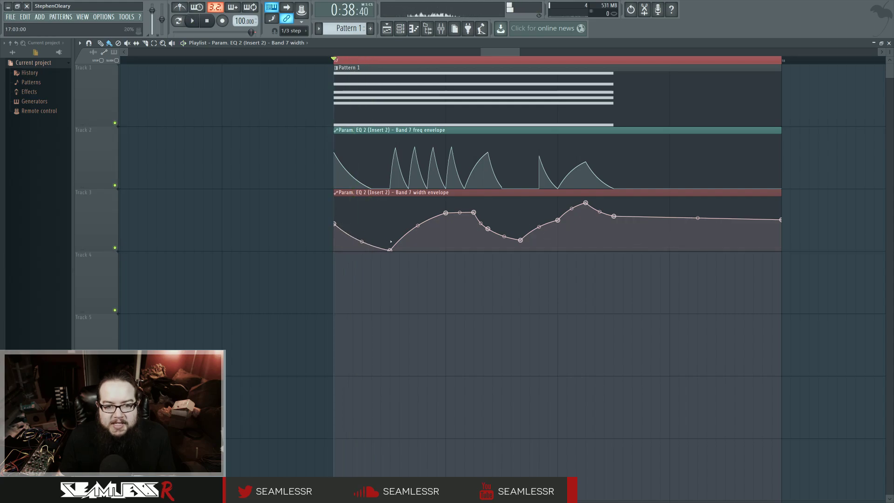
left_click_drag(390, 250, 389, 232)
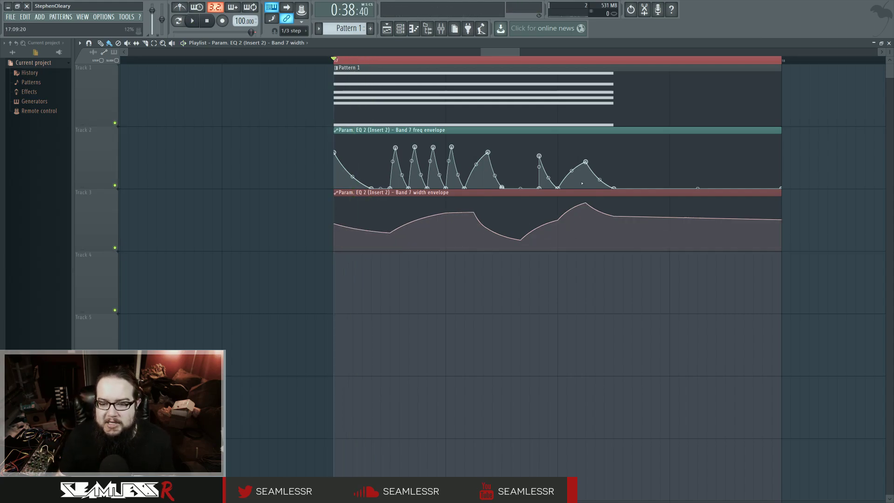
- Open Edison from the mixer's Insert 1 and play the recorded sample against its spectrogram
key("F9")
left_click(426, 238)
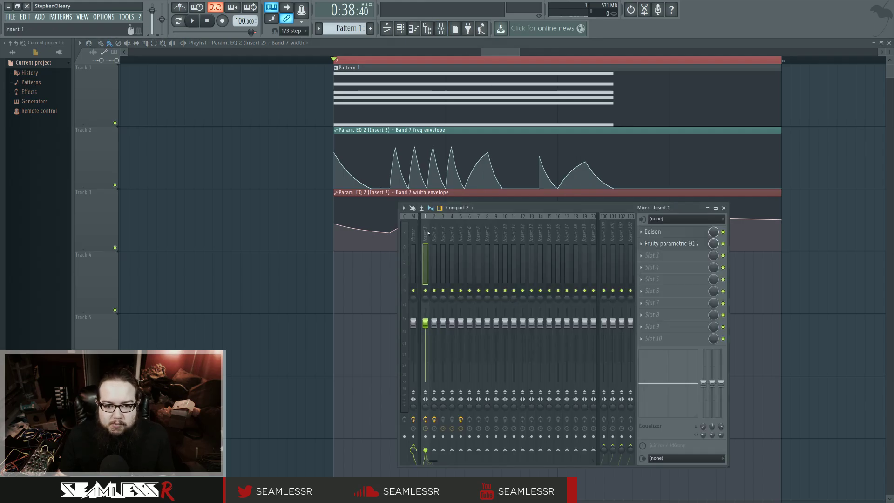
left_click(655, 232)
left_click(182, 171)
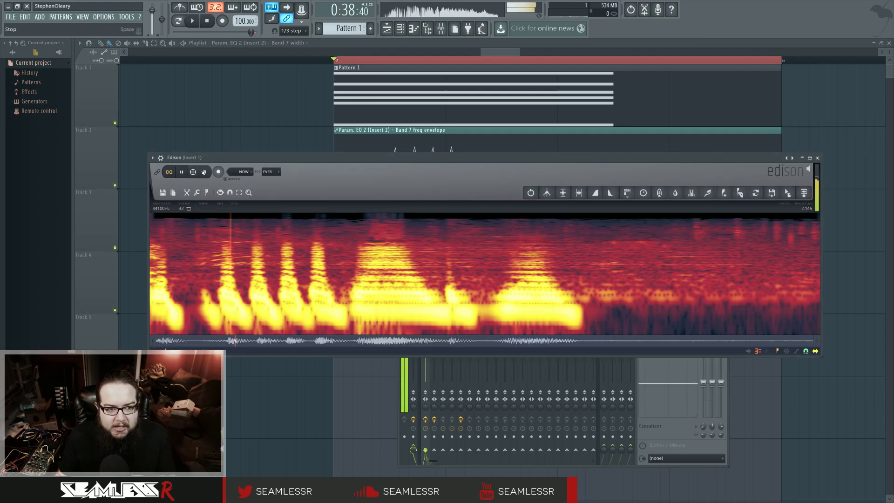
key("space")
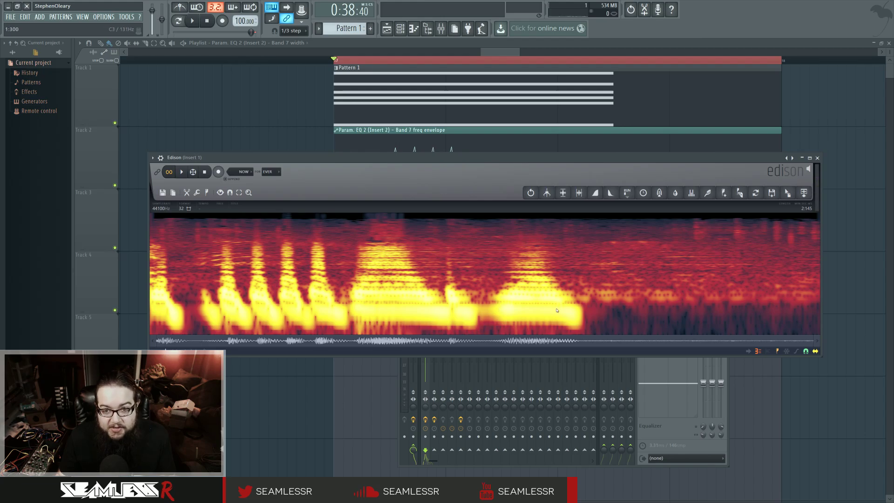
- Place Edison below the Band 7 freq envelope to compare the spectrogram with the curve during playback, and close it
left_click_drag(480, 157, 527, 221)
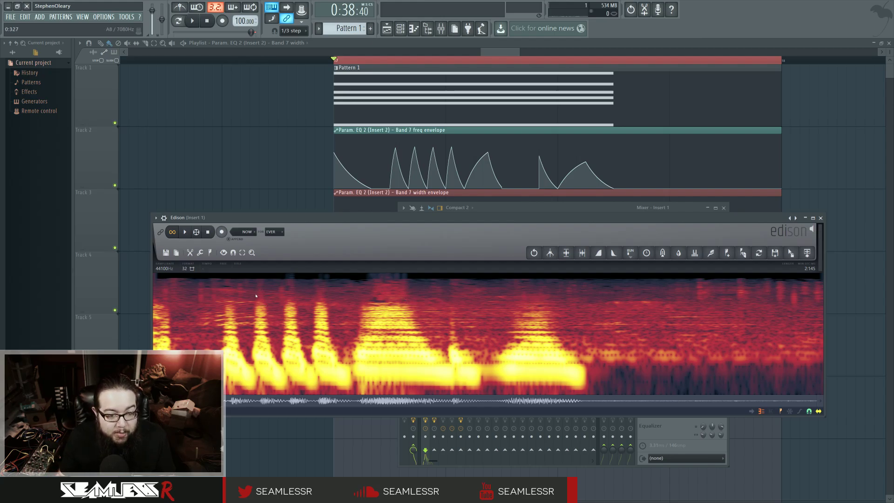
key("space")
key("space")
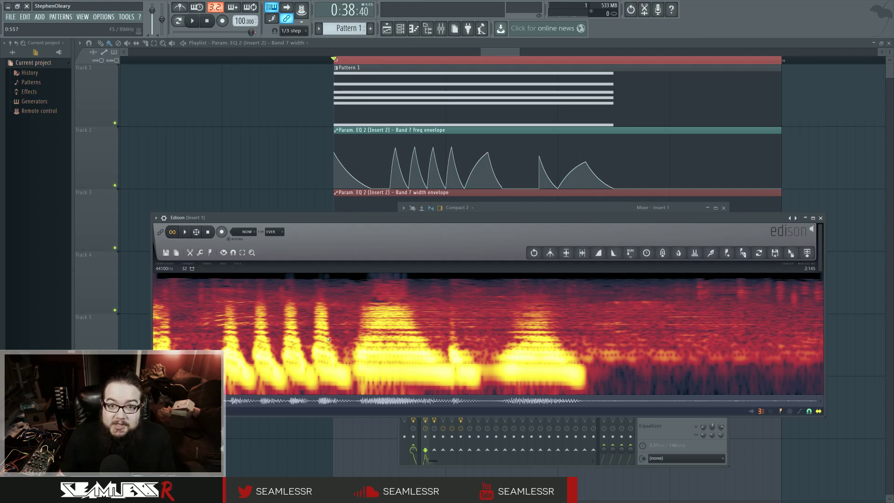
left_click(820, 217)
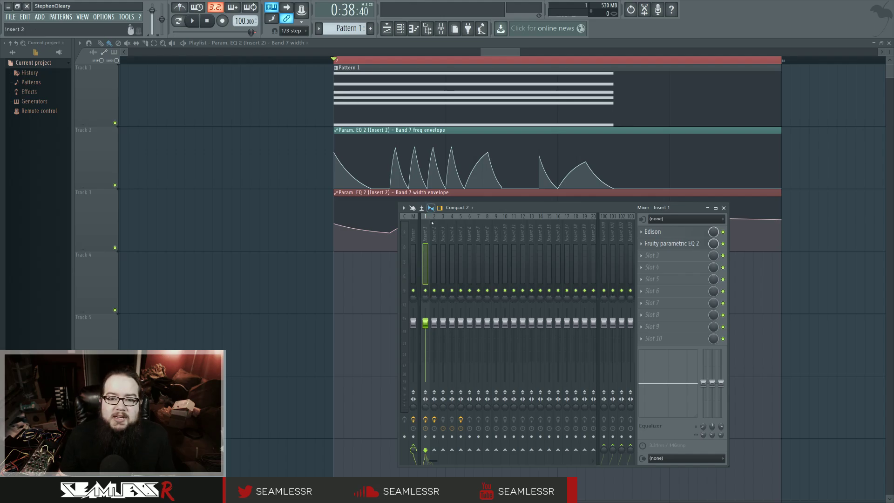
- Examine both Fruity parametric EQ 2 instances on Insert 2 while playing the loop
key("Right")
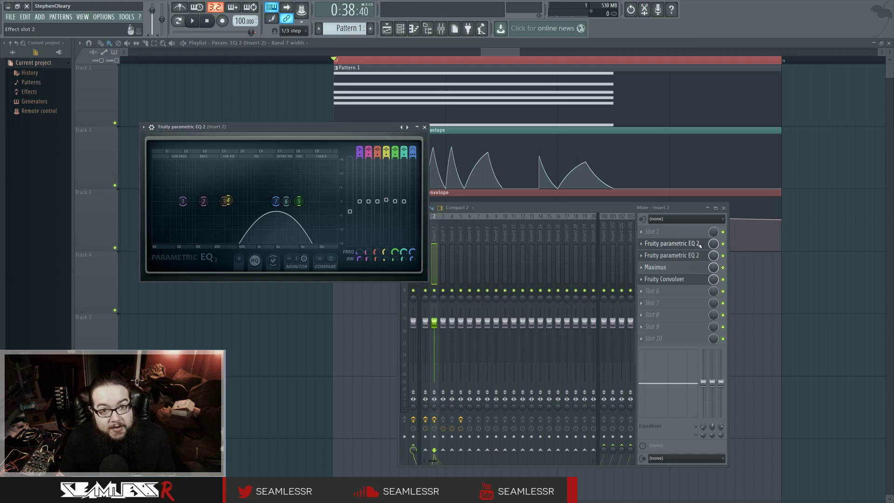
key("space")
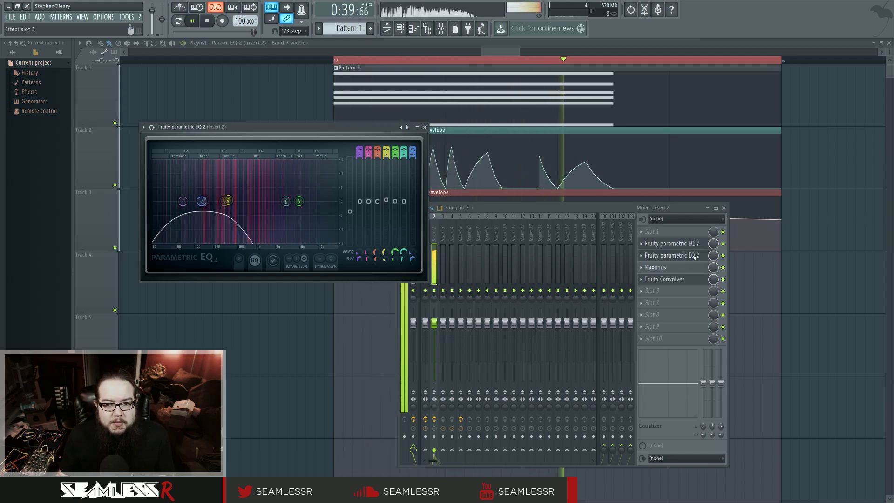
key("space")
left_click(672, 257)
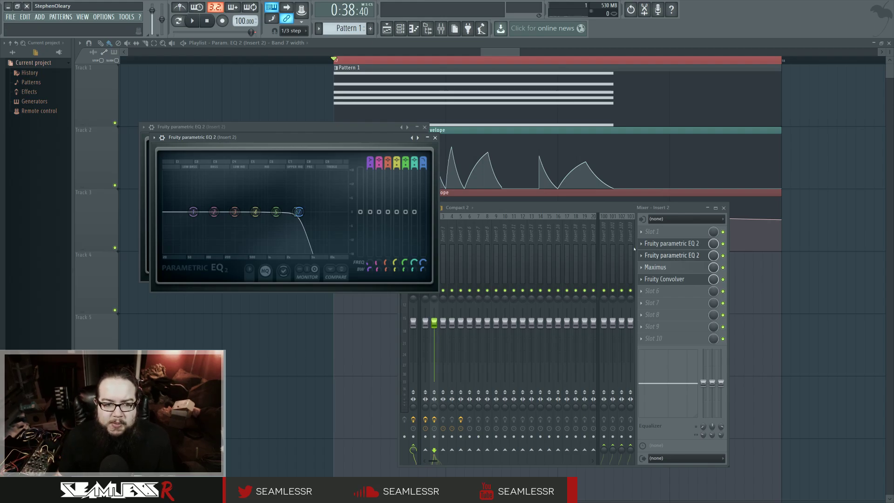
key("space")
key("space")
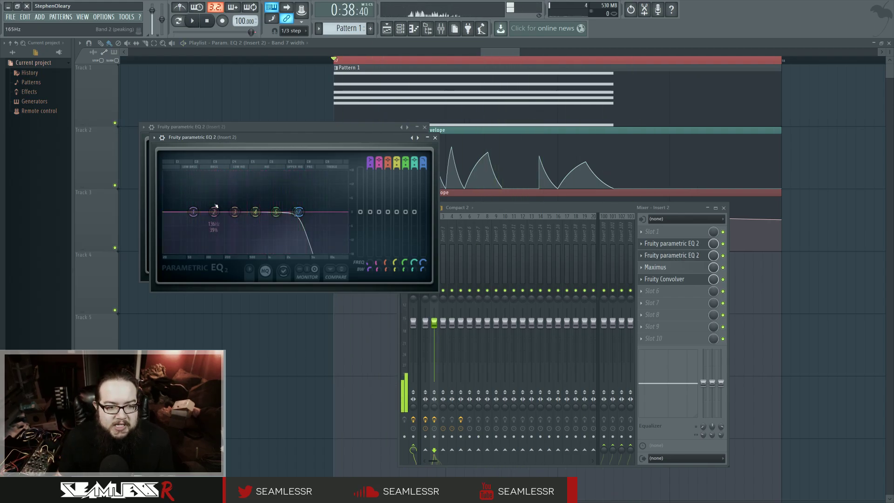
- Open Edison on mixer Insert 1 to examine the recorded sample's spectrogram, and close it
left_click(525, 208)
key("Left")
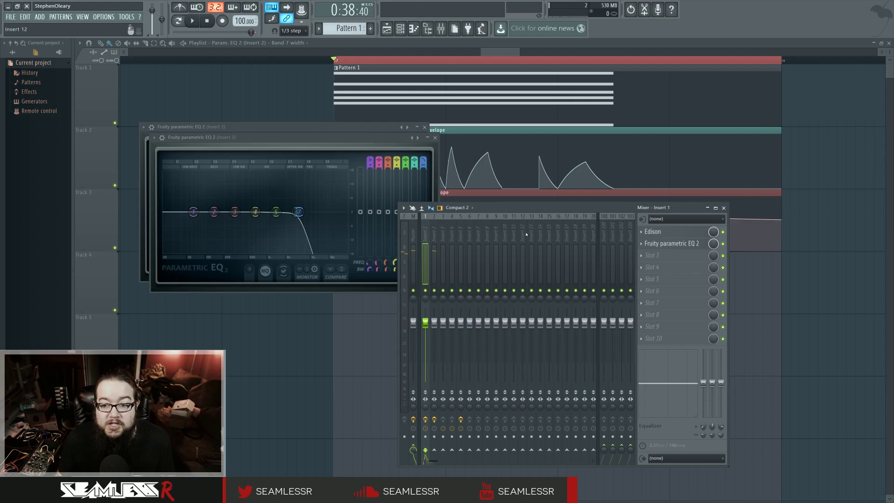
left_click(659, 232)
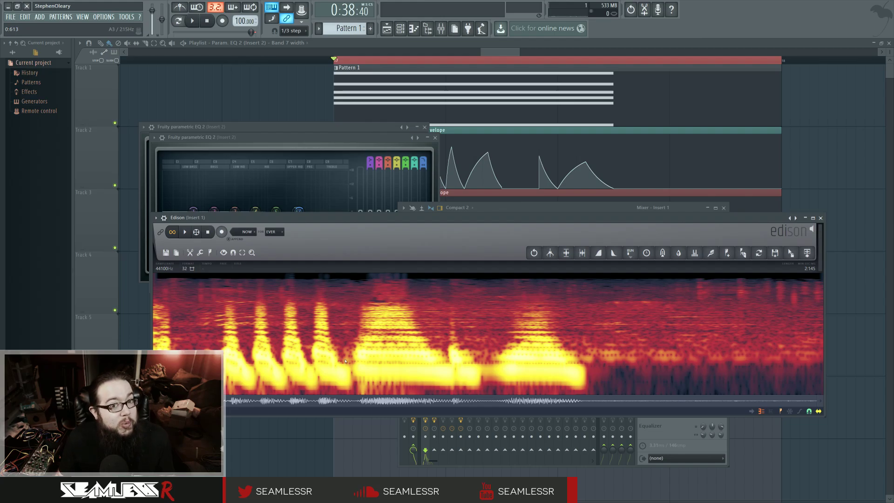
left_click(820, 218)
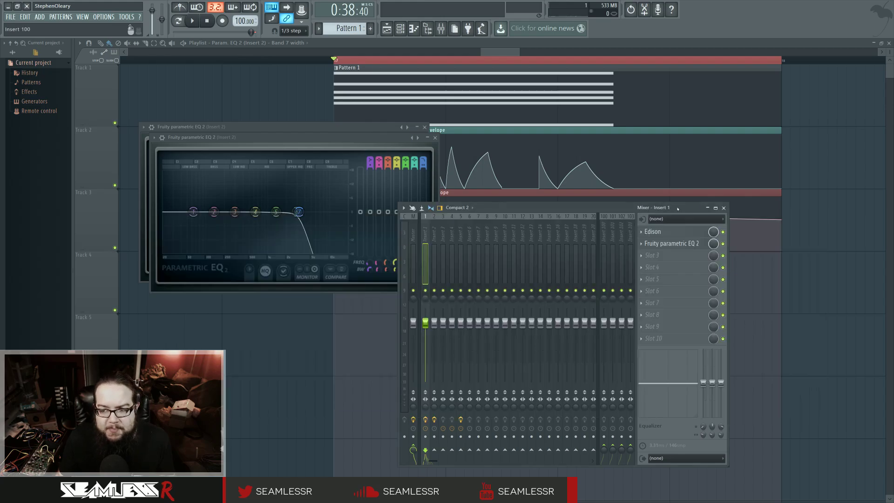
- Close both Fruity parametric EQ 2 windows and the mixer to clear the view of the playlist envelopes
left_click(435, 138)
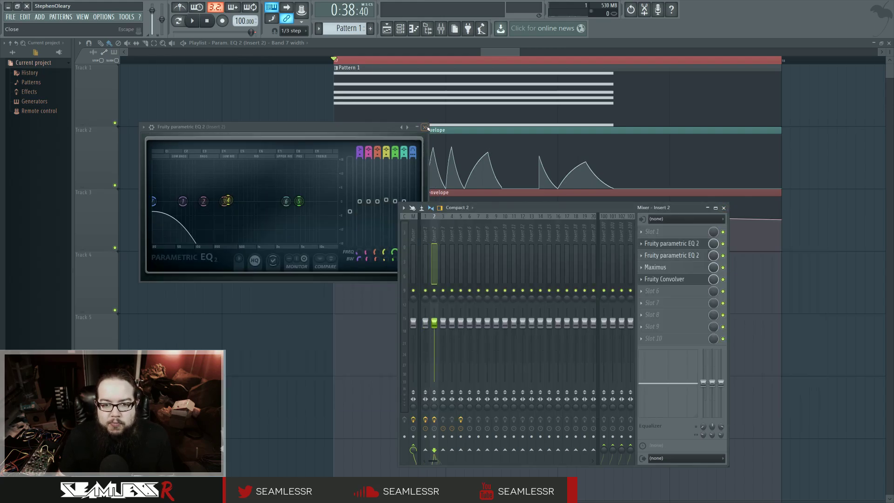
left_click(425, 127)
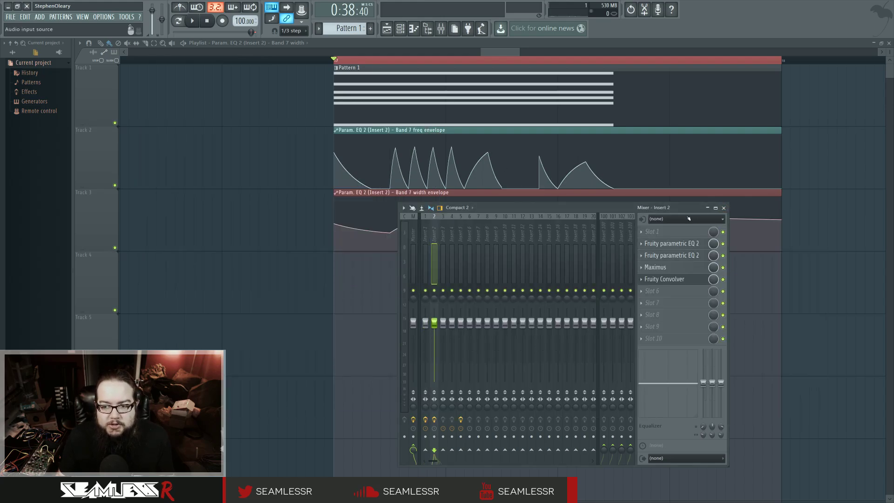
left_click(724, 208)
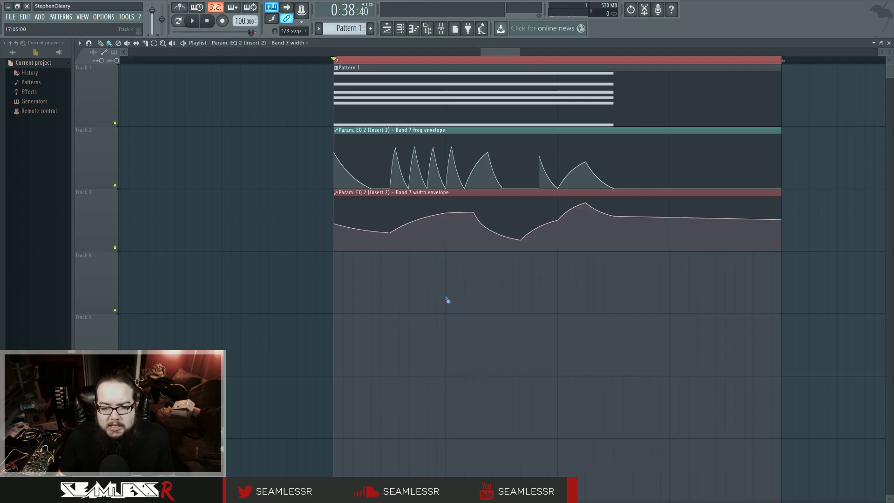
scroll(446, 298, "down", 1)
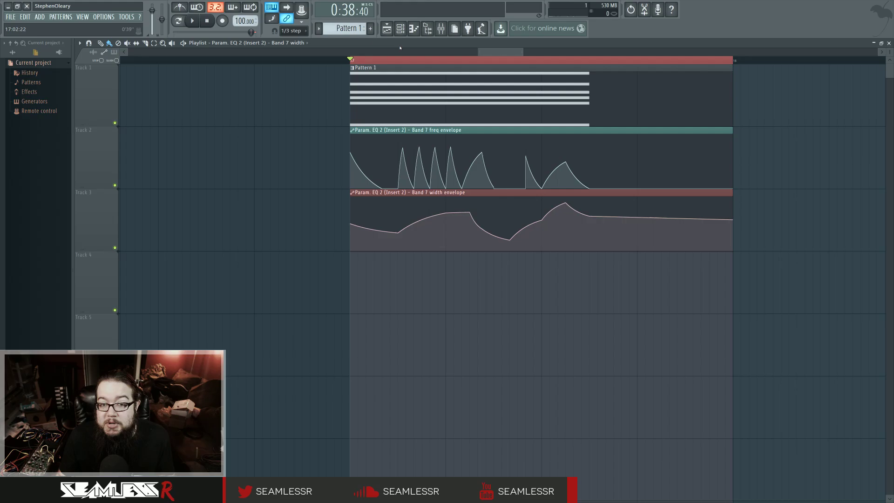
- Open the Harmor channel's synth window, examine its settings while auditioning the loop, and close it
key("F6")
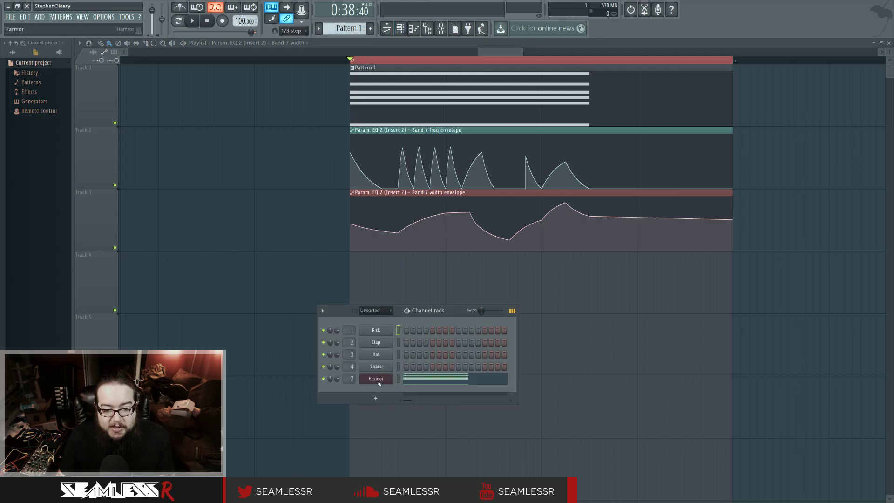
left_click(376, 379)
left_click_drag(405, 87, 529, 116)
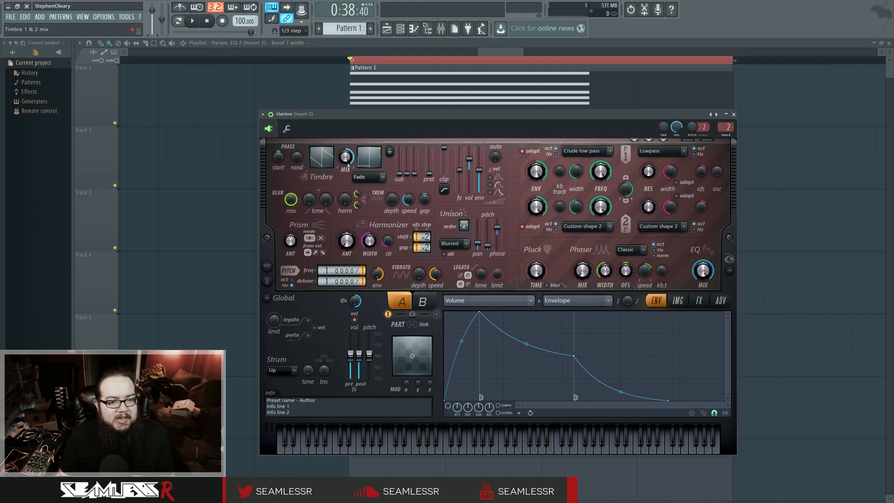
key("space")
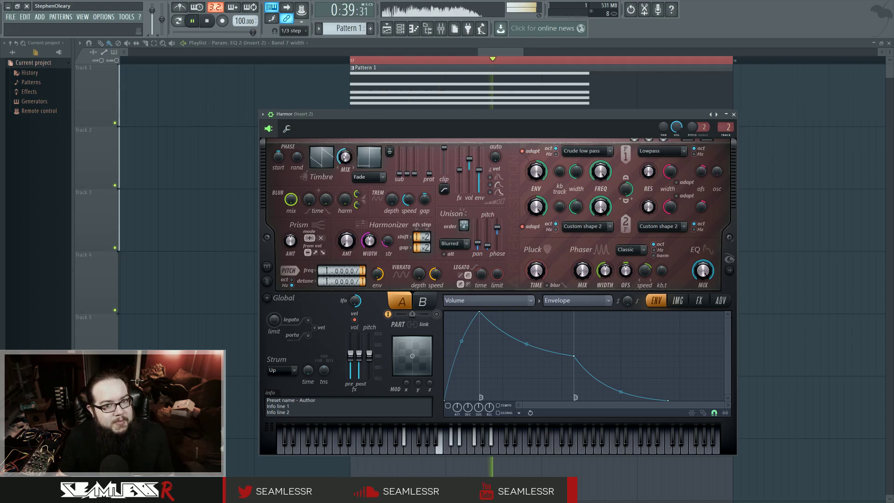
key("space")
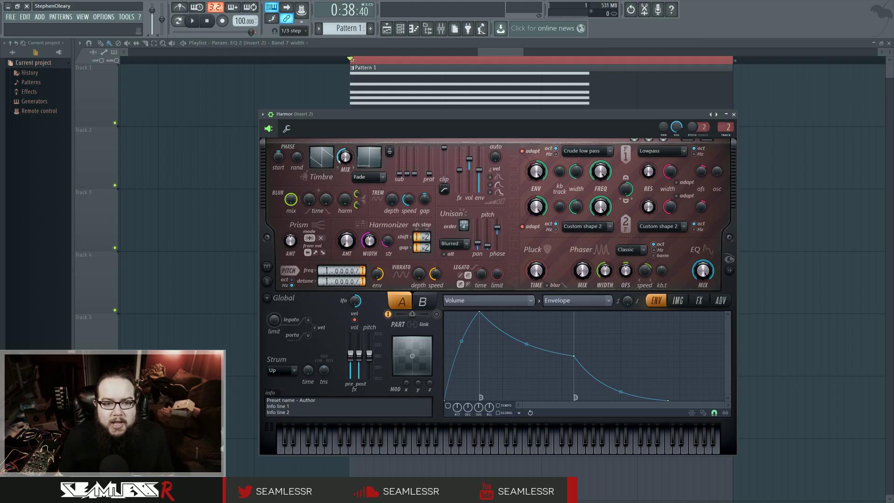
key("space")
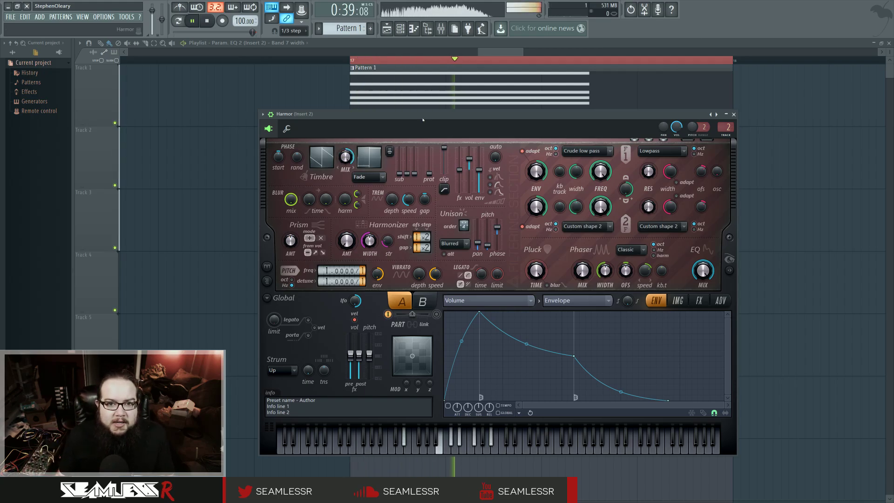
key("space")
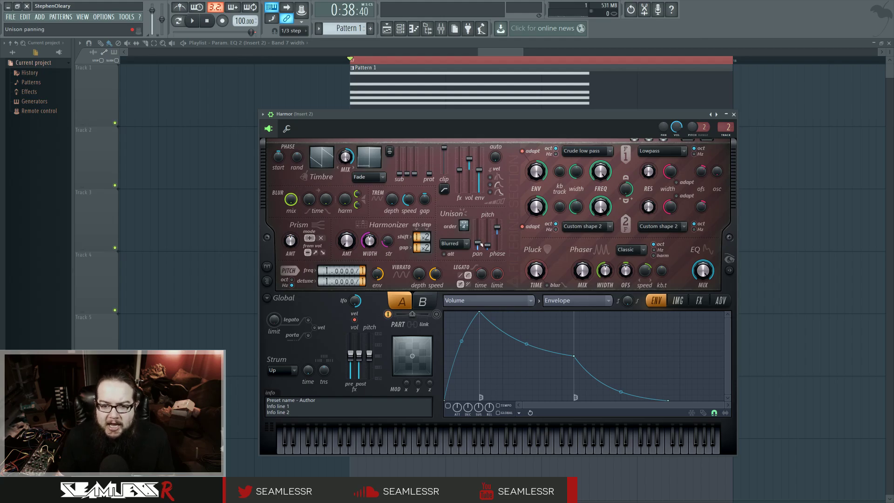
left_click(733, 114)
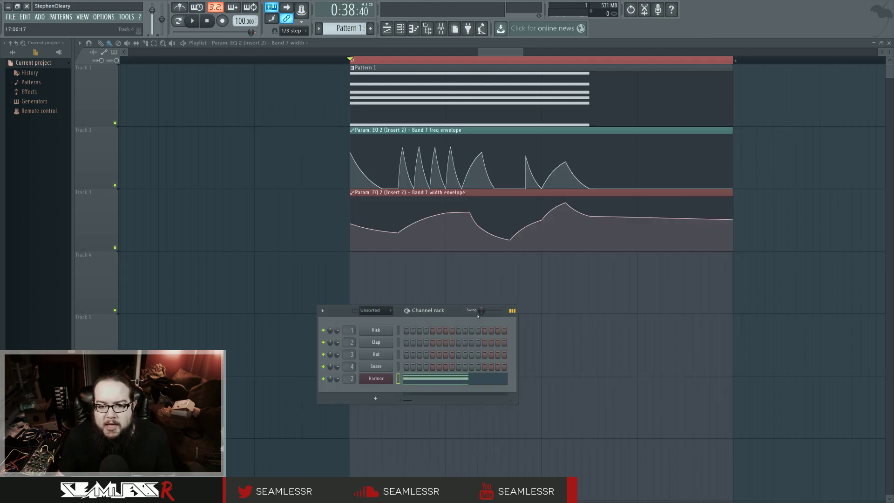
- Open Maximus on mixer Insert 2 and play the loop to hear its effect on the sound
left_click(441, 29)
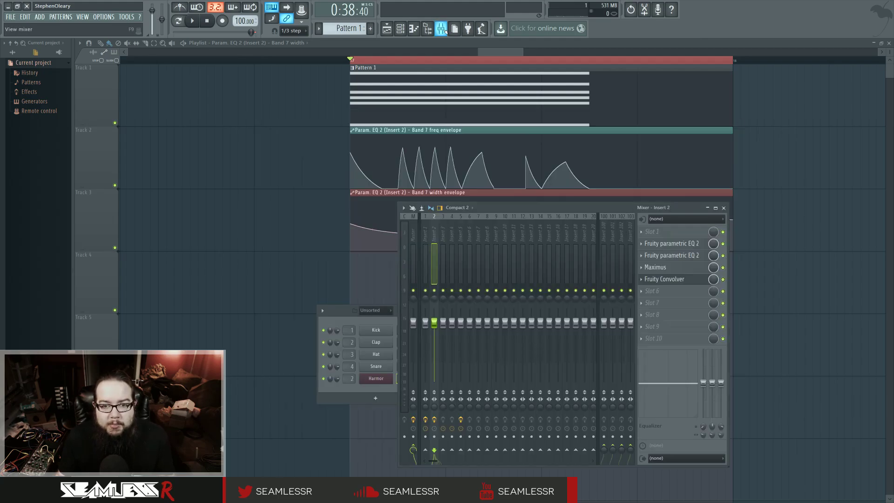
left_click(683, 267)
left_click(683, 268)
left_click(683, 268)
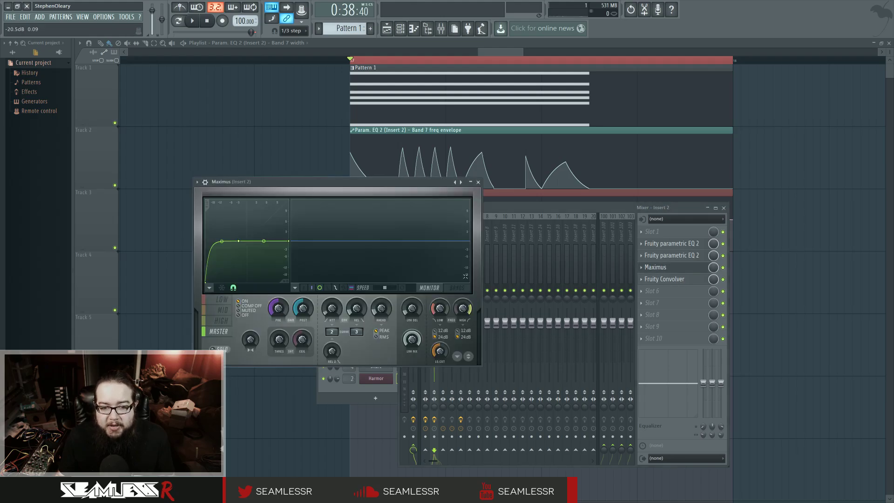
key("space")
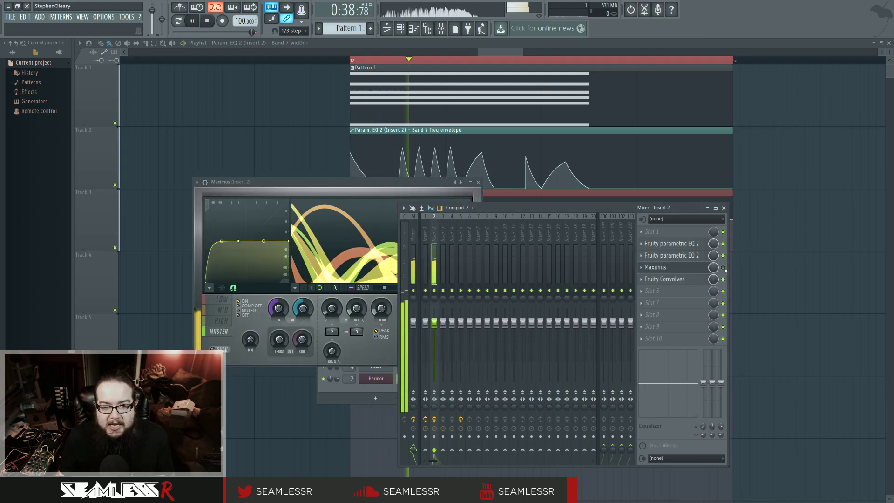
key("space")
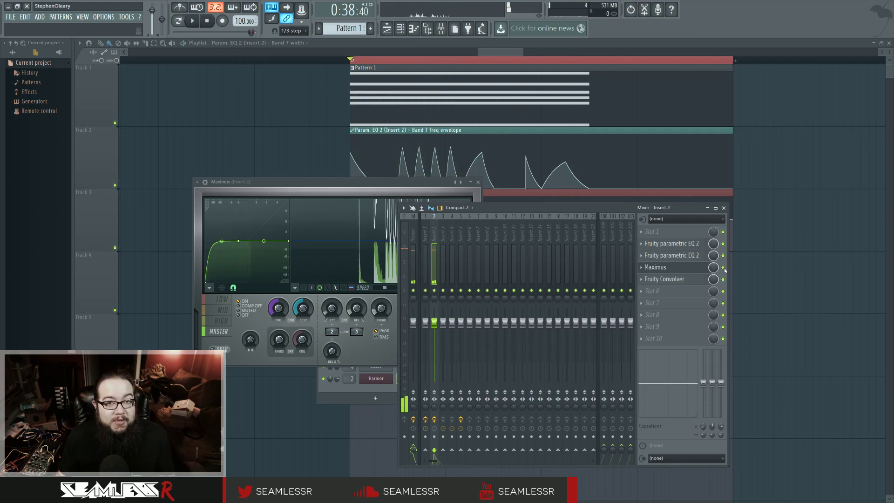
- Examine the equalizer curve of Fruity Convolver on Insert 2, and close the Convolver and Maximus windows
left_click(675, 281)
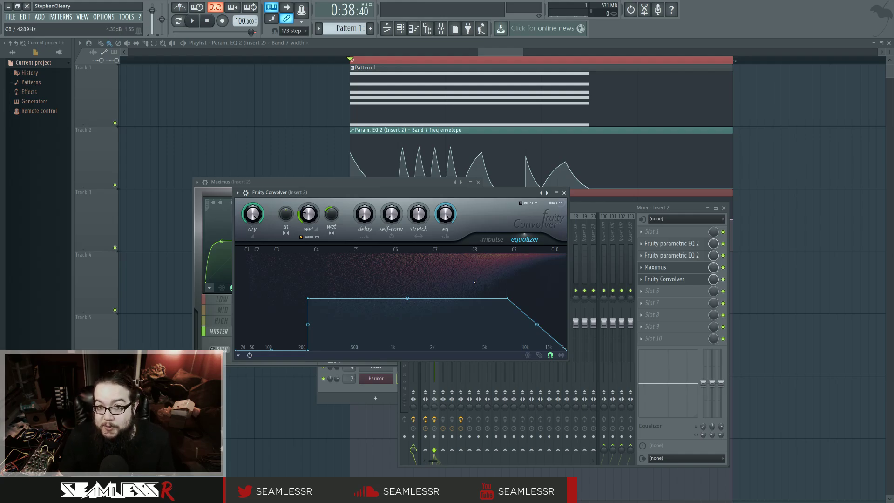
left_click(564, 192)
left_click(478, 182)
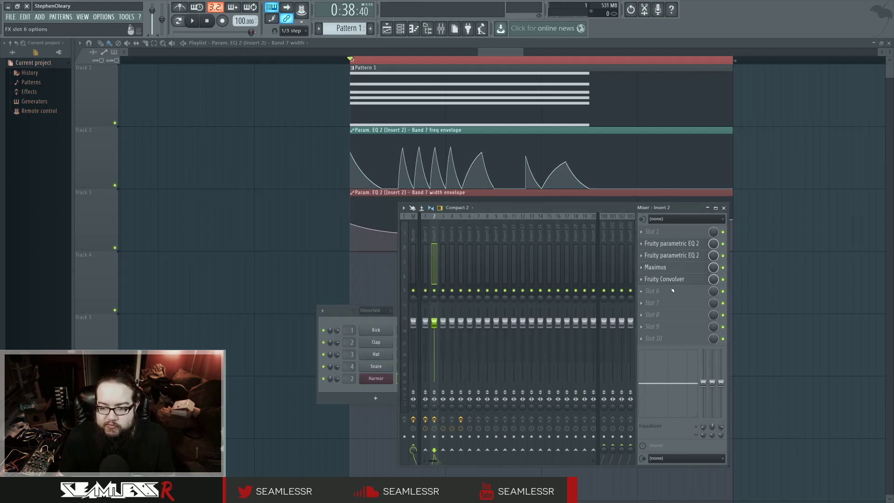
- Check both Fruity parametric EQ 2 instances and shift the Insert 2 effects up to occupy slots 1 to 4
left_click(668, 245)
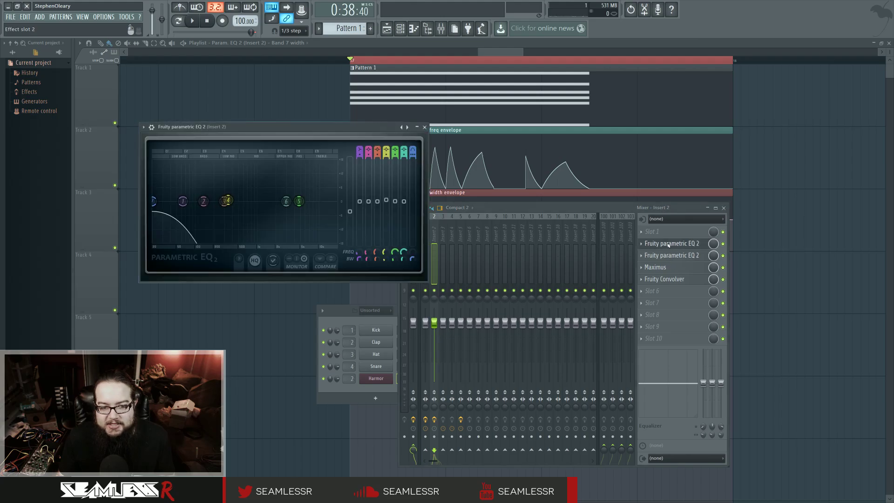
left_click(668, 244)
left_click(671, 256)
left_click(671, 255)
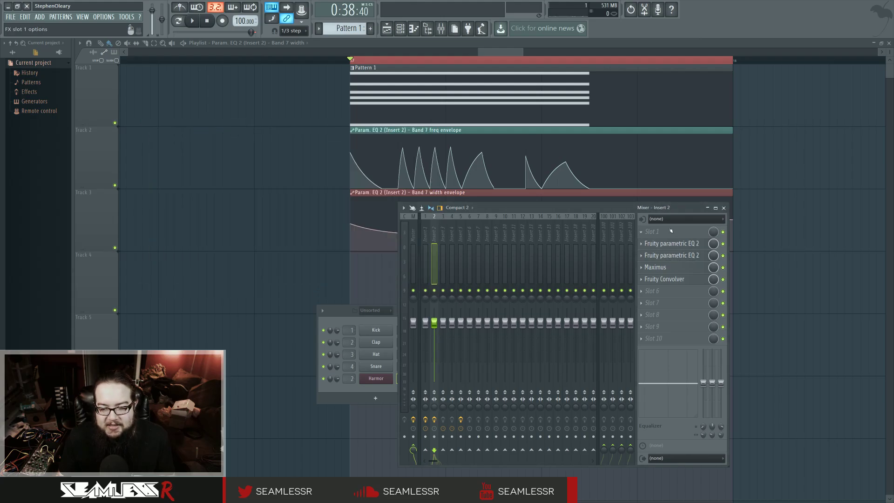
left_click_drag(669, 231, 671, 281)
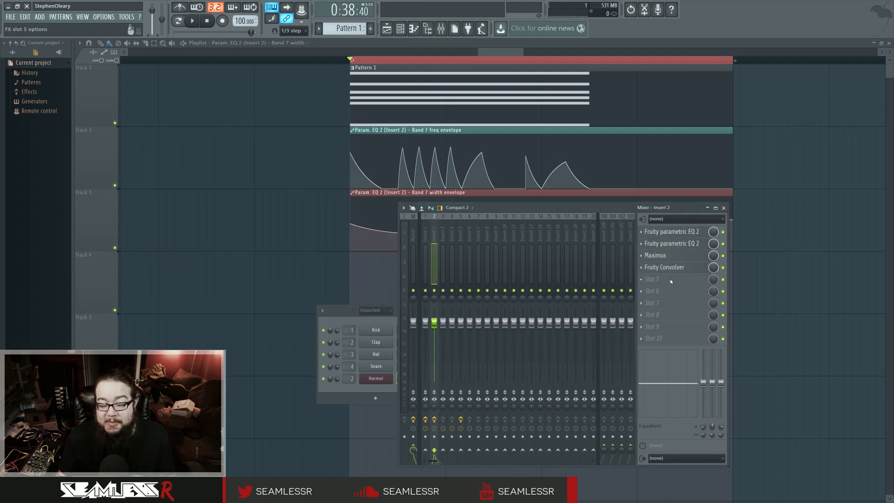
- Delete the unused Kick, Clap, Hat and Snare channels from the channel rack, keeping only Harmor
left_click(395, 362)
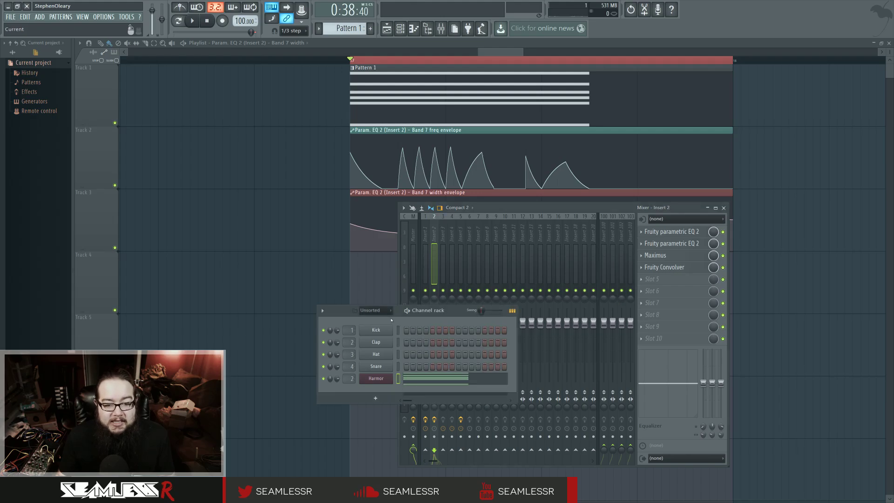
left_click_drag(398, 366, 398, 329)
left_click(399, 366)
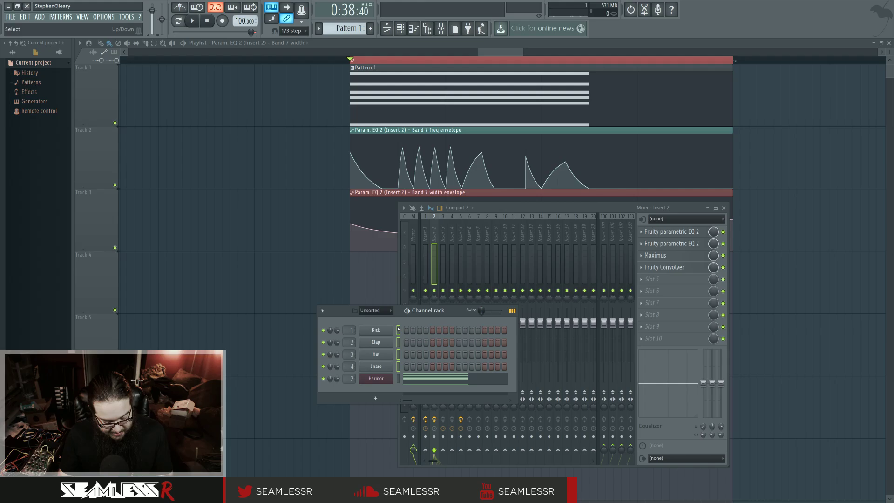
key("alt+Delete")
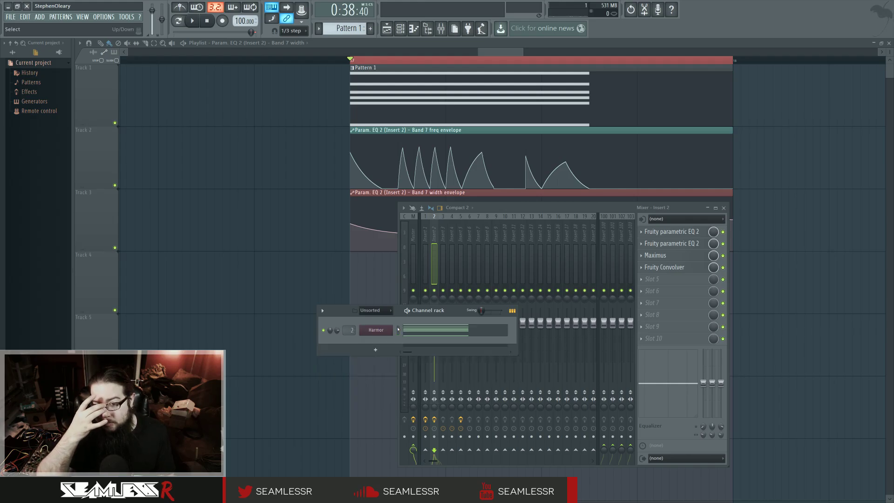